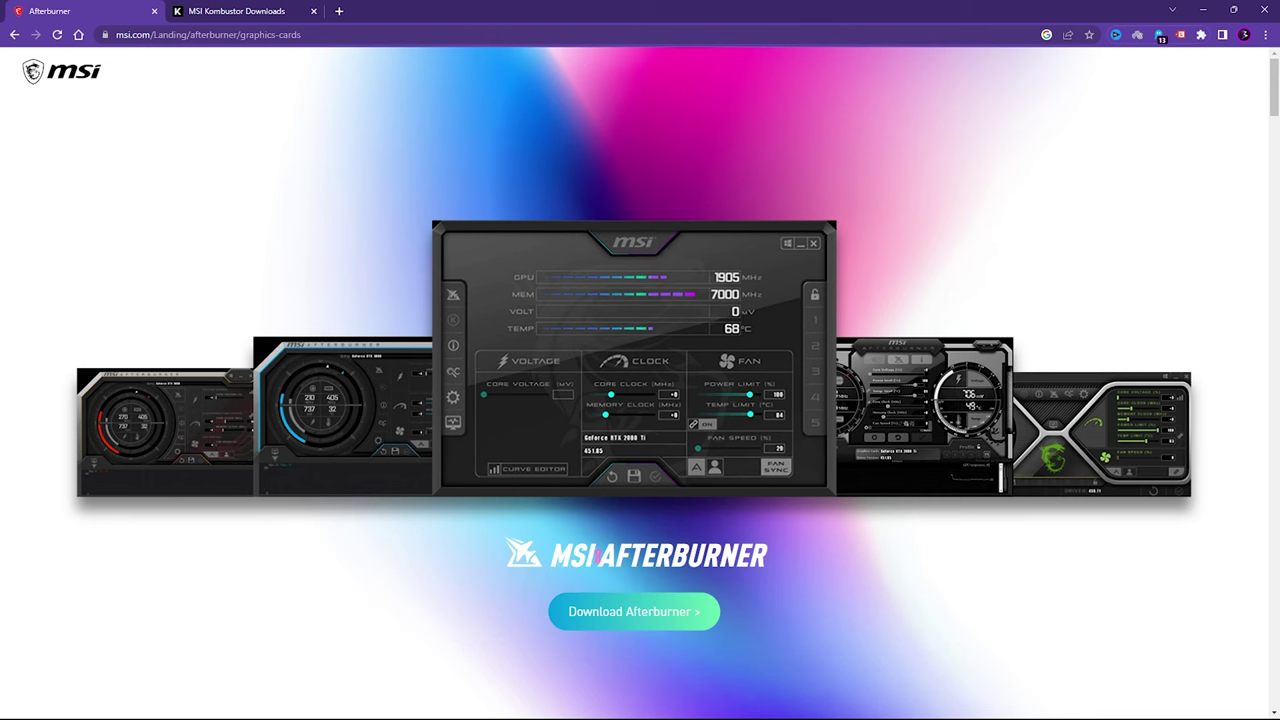
Switch to the MSI Kombustor downloads page on msi.com.
click(189, 8)
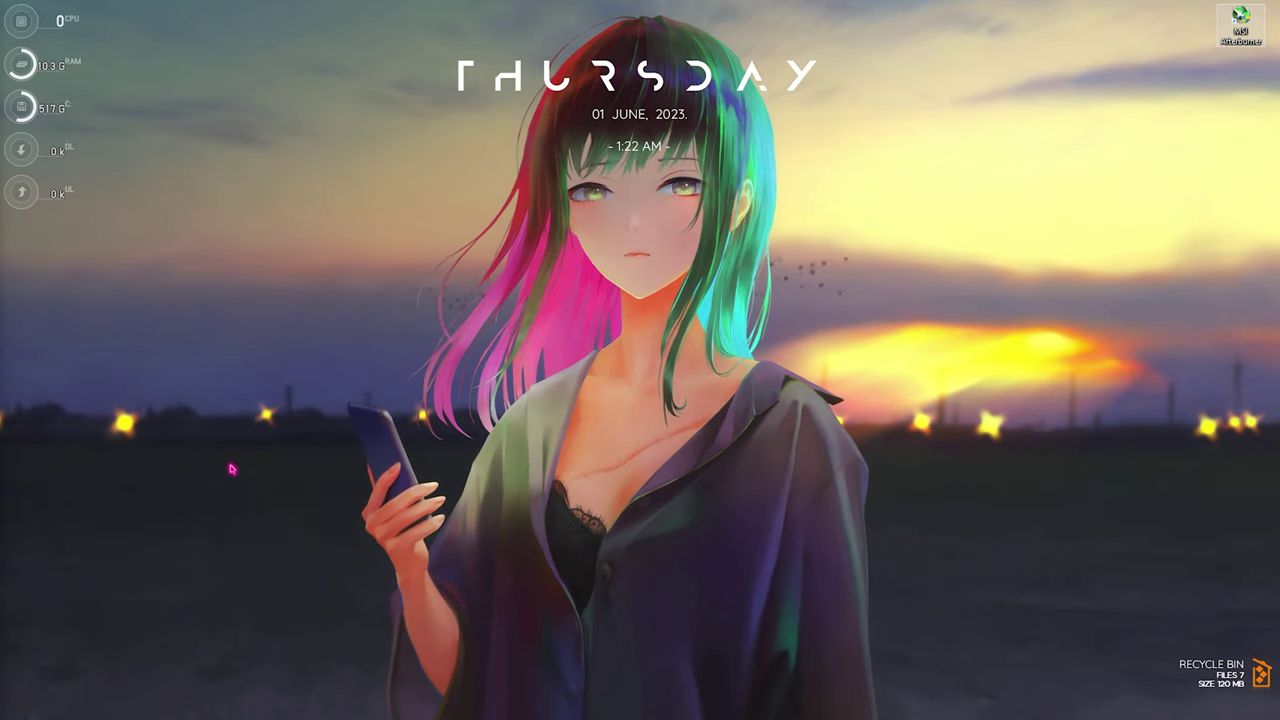
Download Game Ready Driver 535.98 from GeForce Experience's driver updates.
click(712, 702)
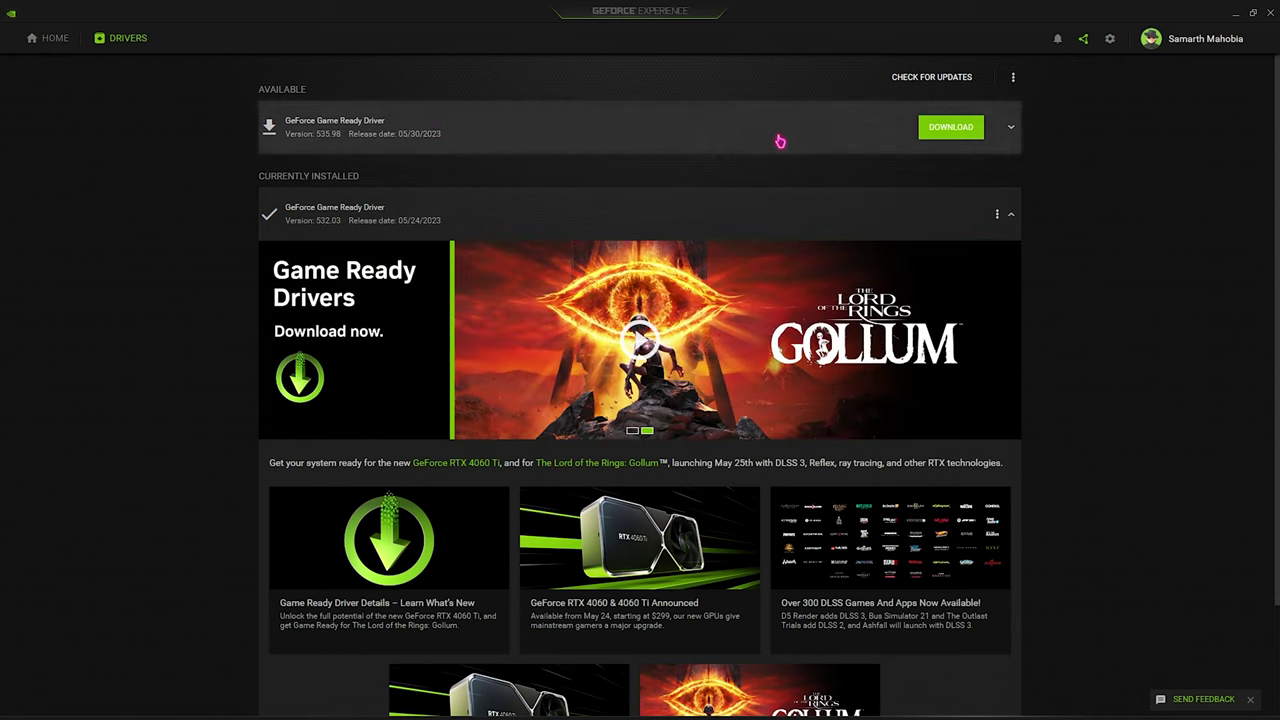
click(951, 133)
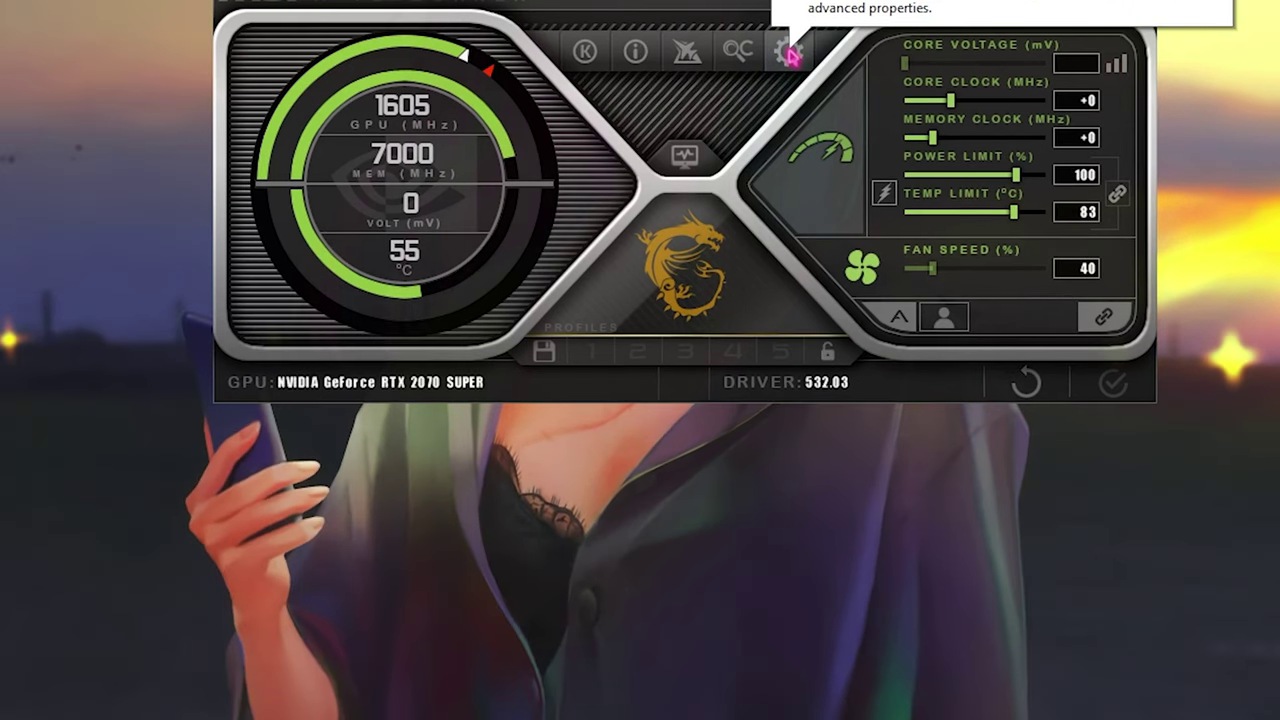
click(741, 240)
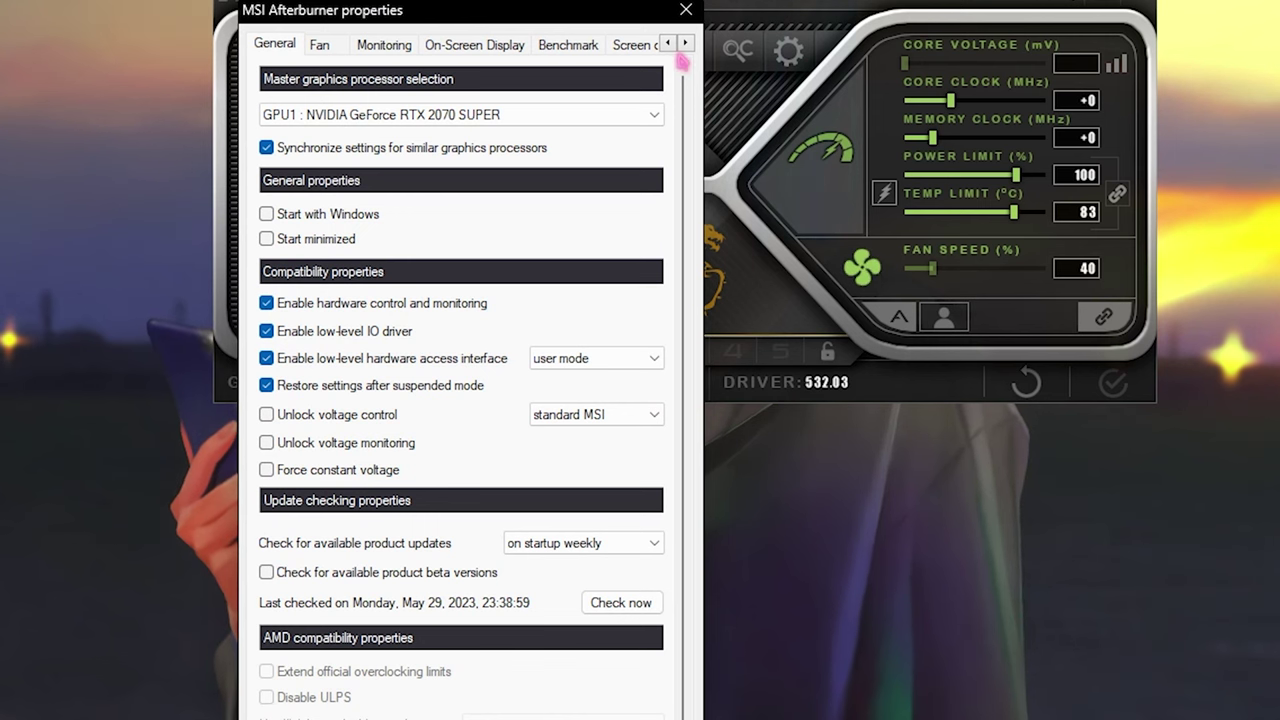
click(686, 44)
click(686, 44)
click(686, 44)
click(686, 44)
click(612, 44)
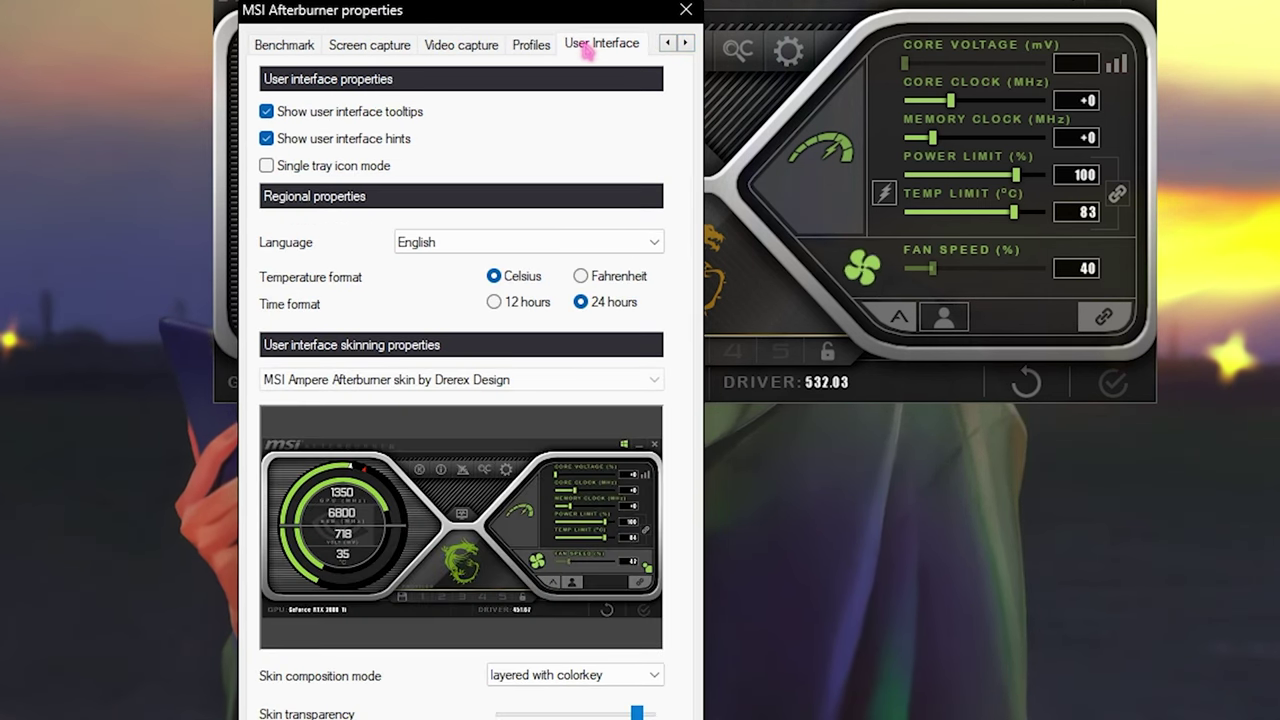
click(309, 380)
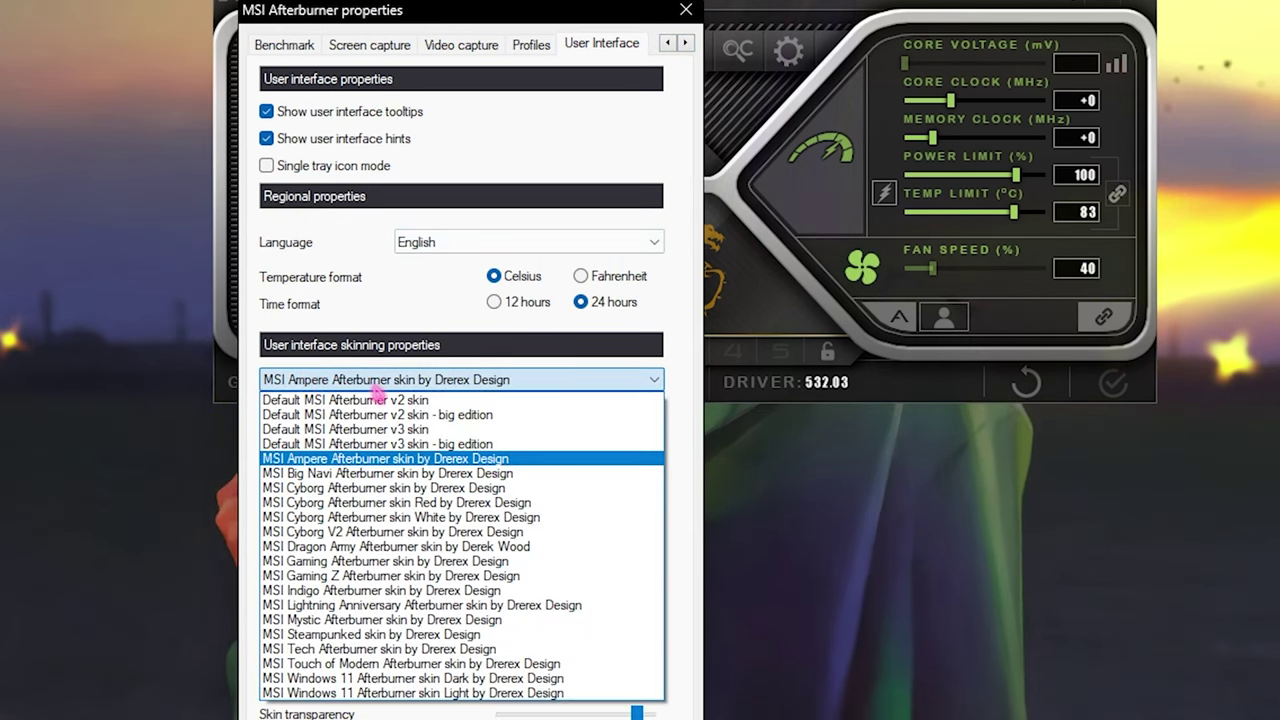
click(424, 450)
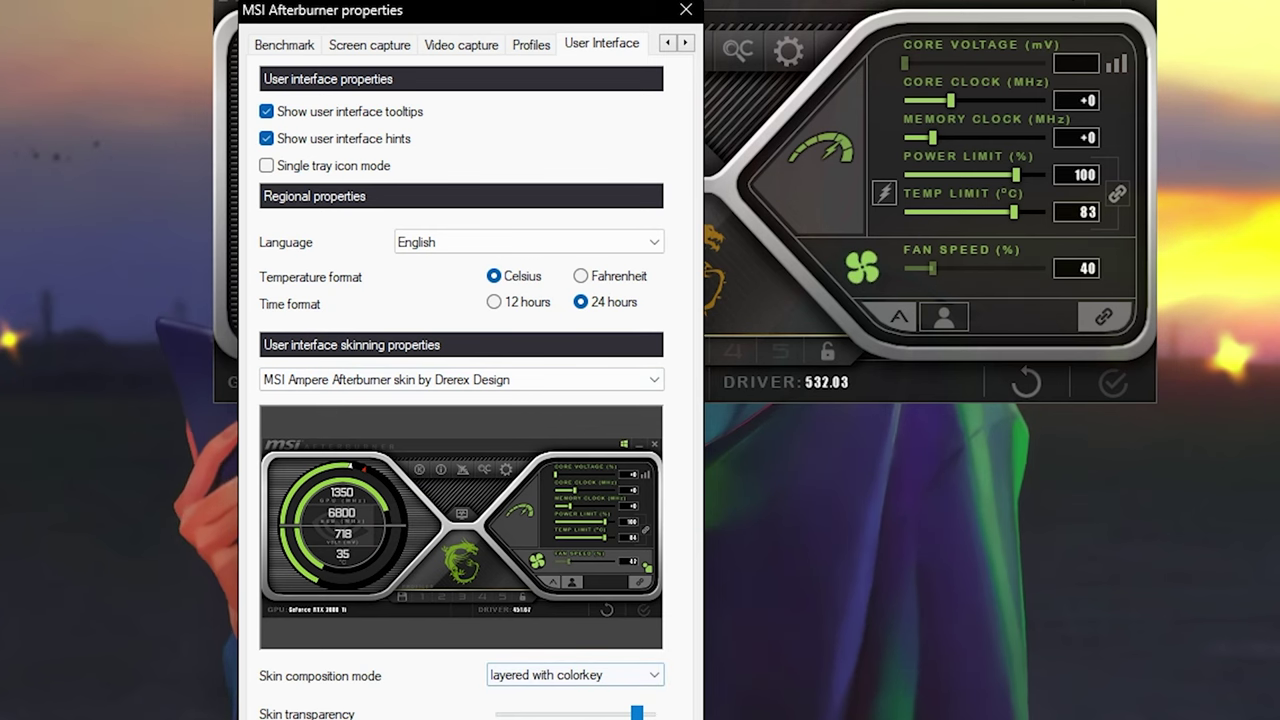
key(Return)
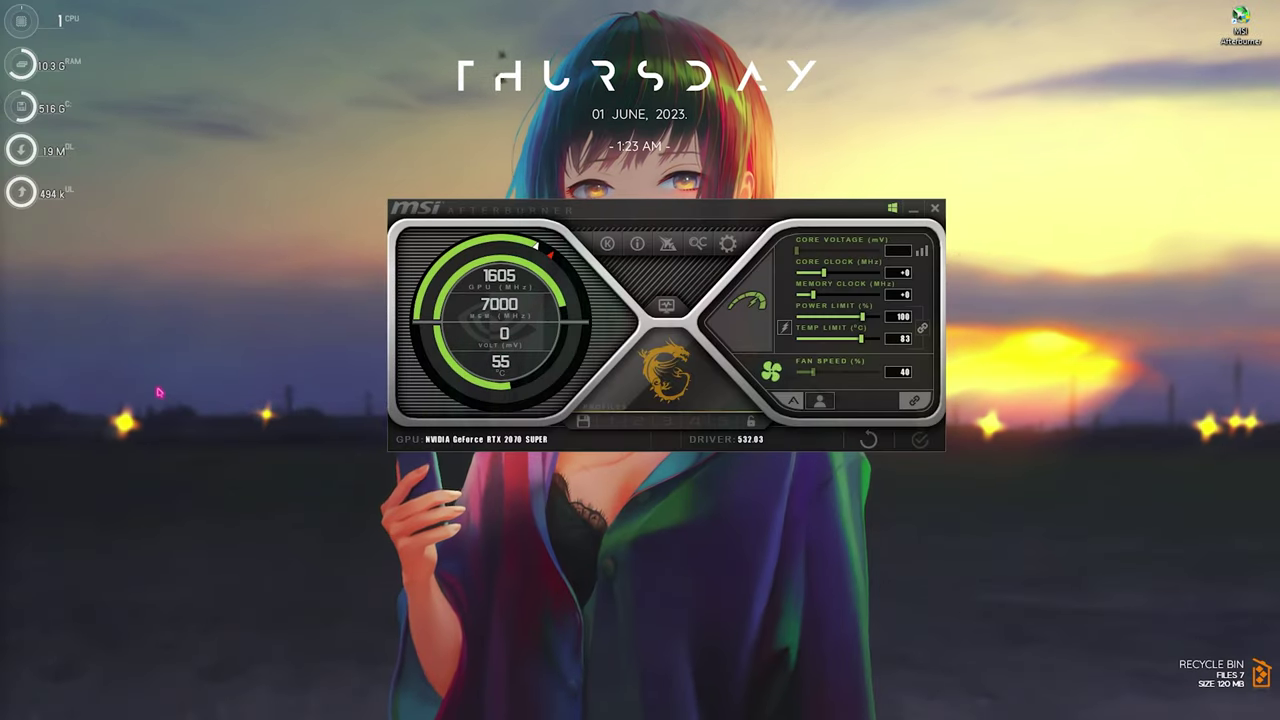
Launch MSI Kombustor and arrange its window and Afterburner's on screen.
click(609, 245)
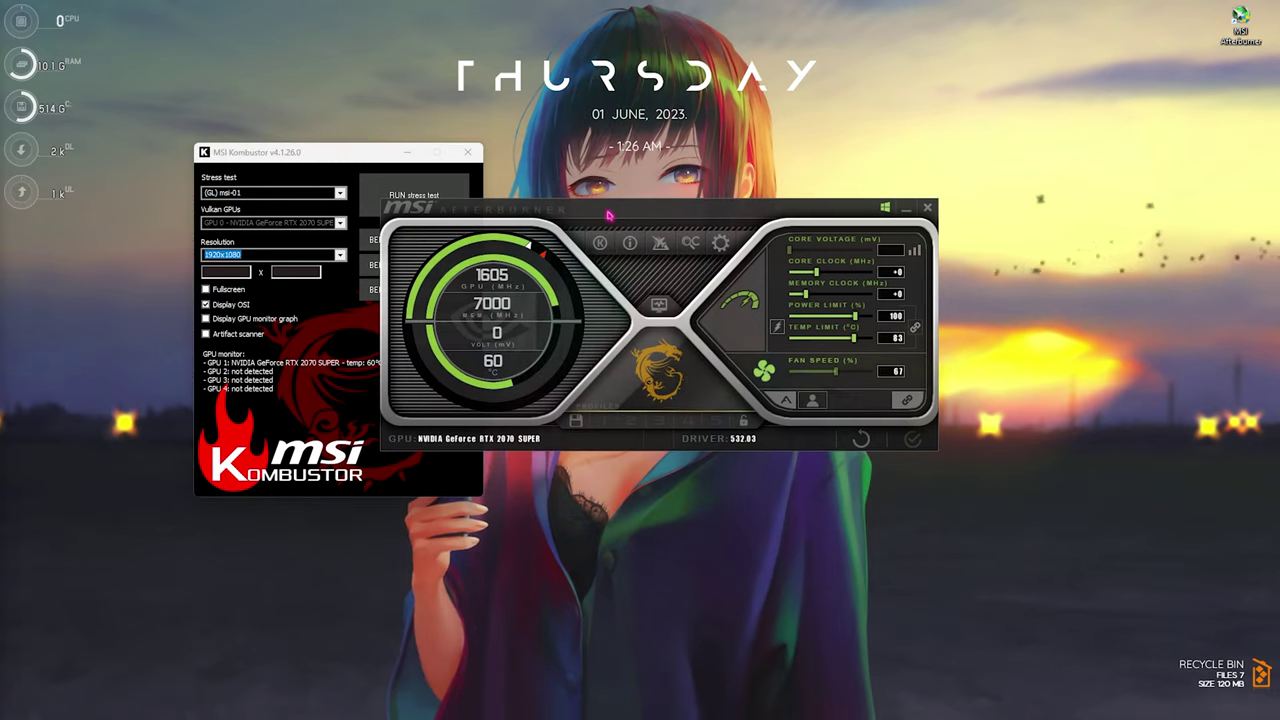
drag(605, 222, 948, 17)
drag(246, 147, 470, 185)
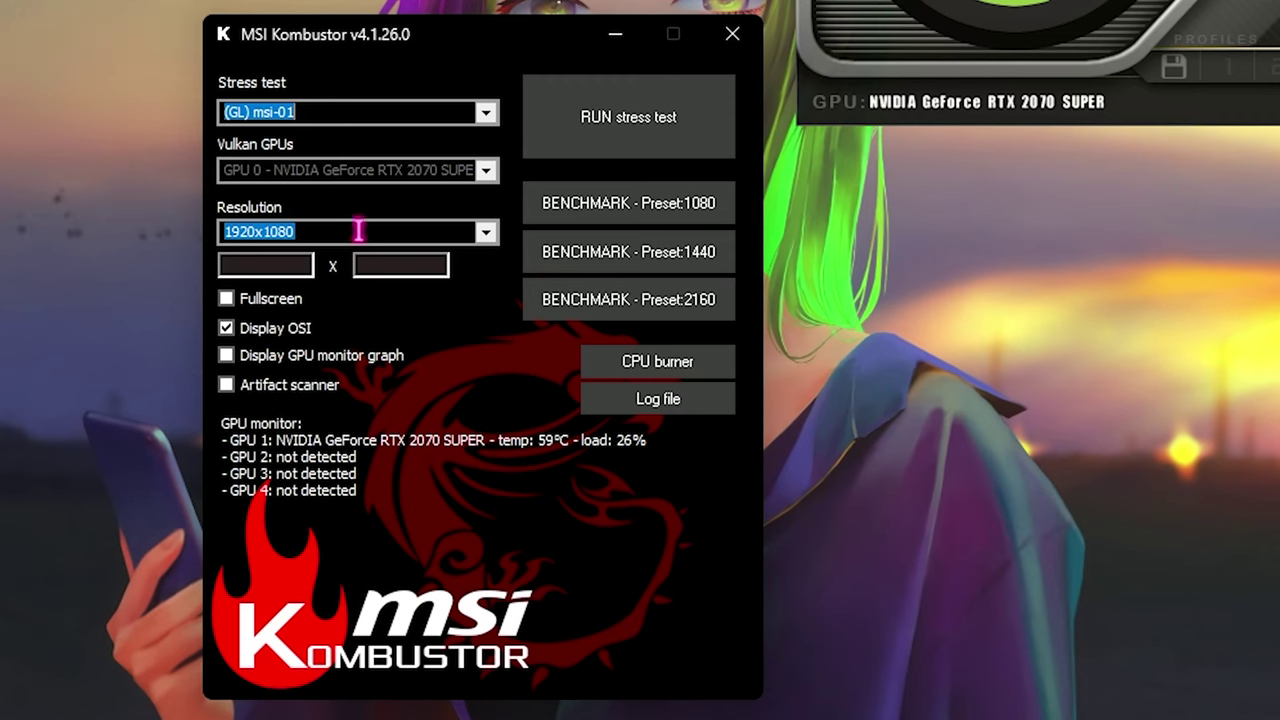
Set the Kombustor test resolution to 800x600.
click(487, 232)
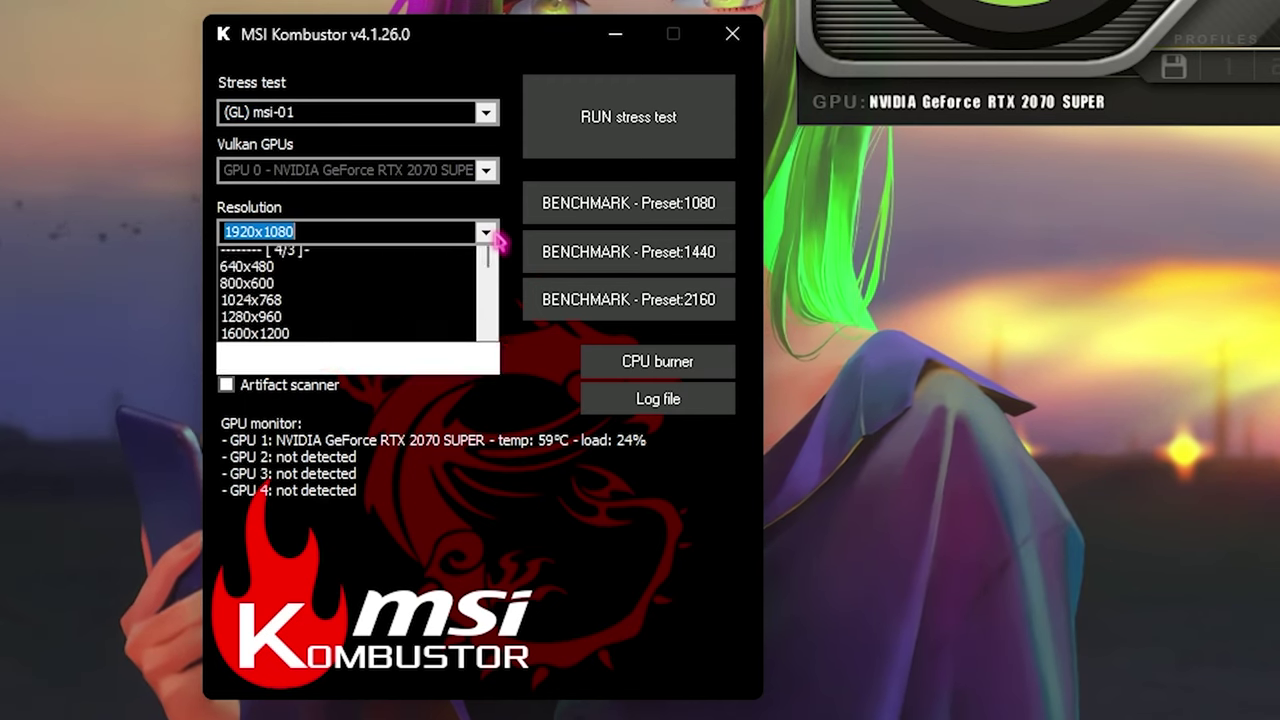
scroll(290, 470, down, 2)
scroll(288, 480, down, 1)
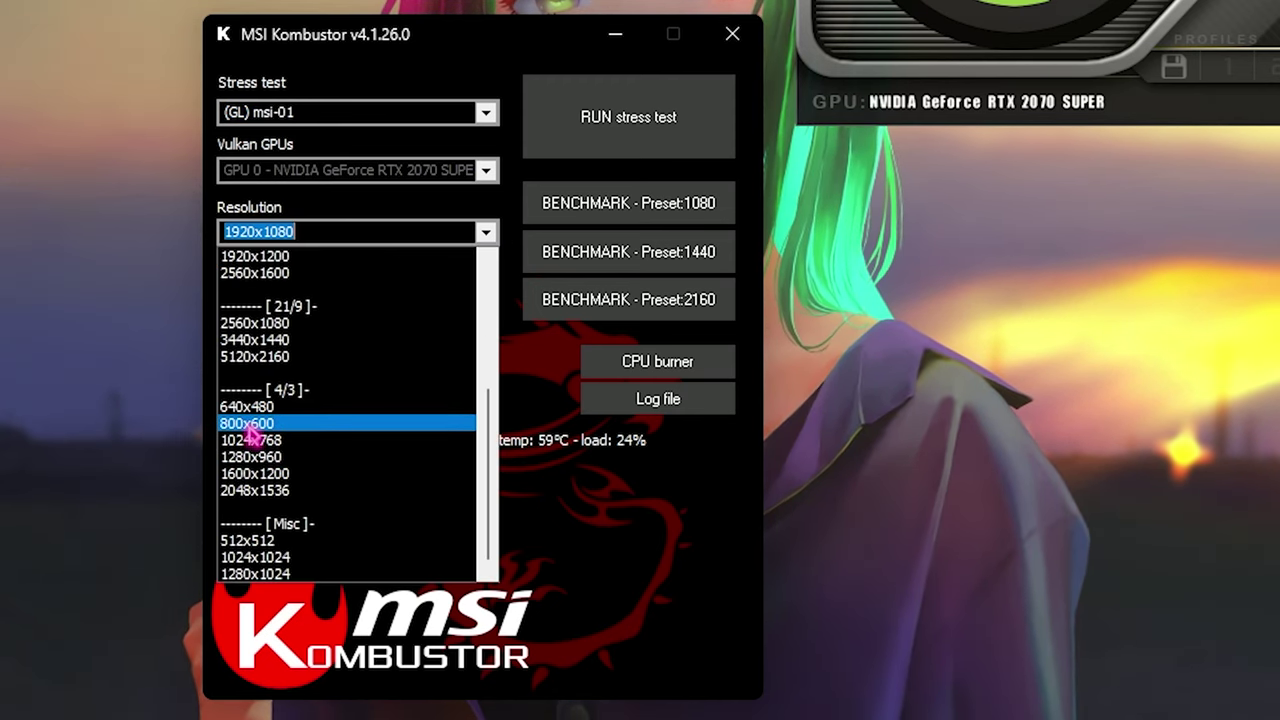
click(285, 428)
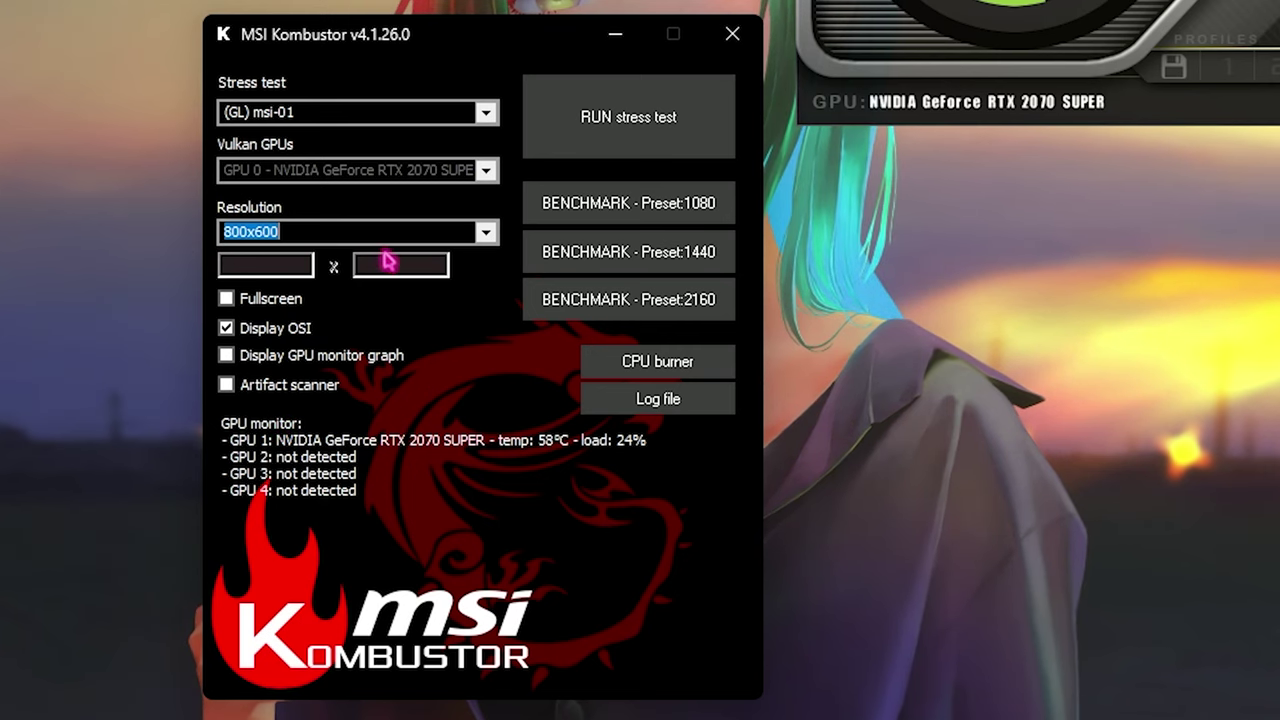
Select and start the (GL) FurMark-MSI stress test.
click(436, 118)
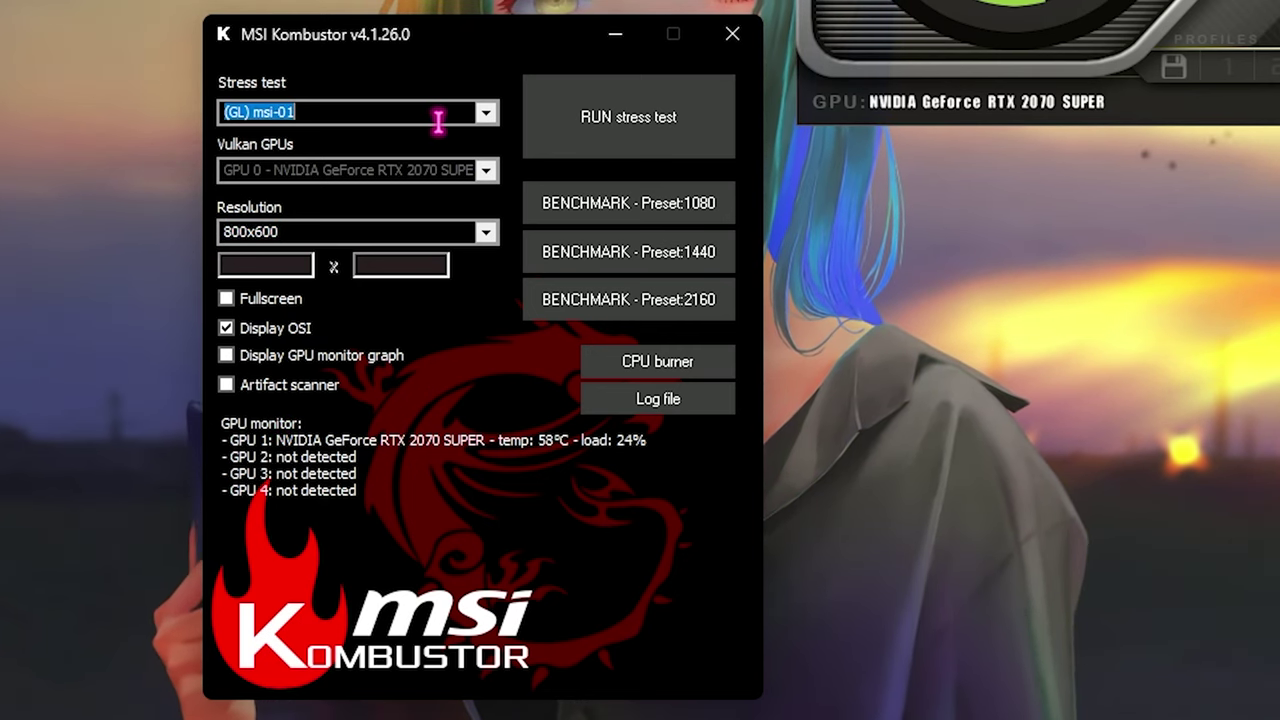
click(438, 118)
click(305, 274)
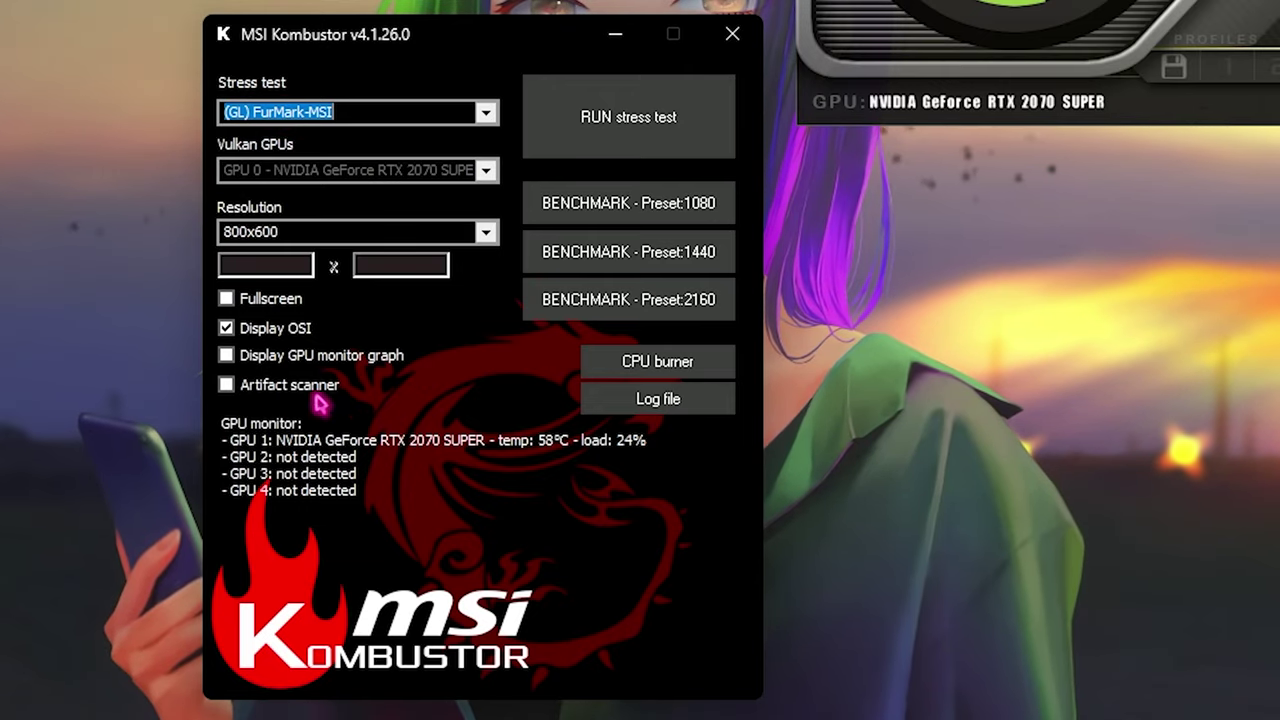
click(603, 140)
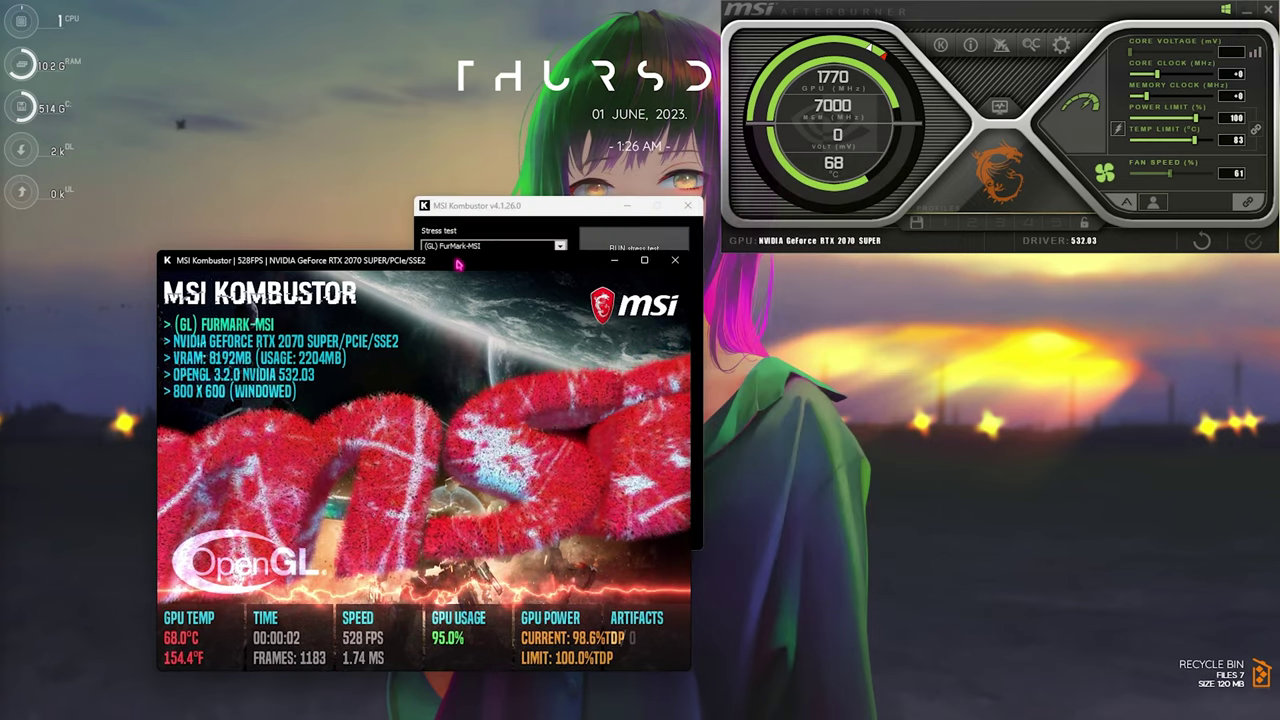
Resize the render window to 1074x687 and raise the power limit to 111%, temperature limit 88 °C.
drag(458, 264, 309, 311)
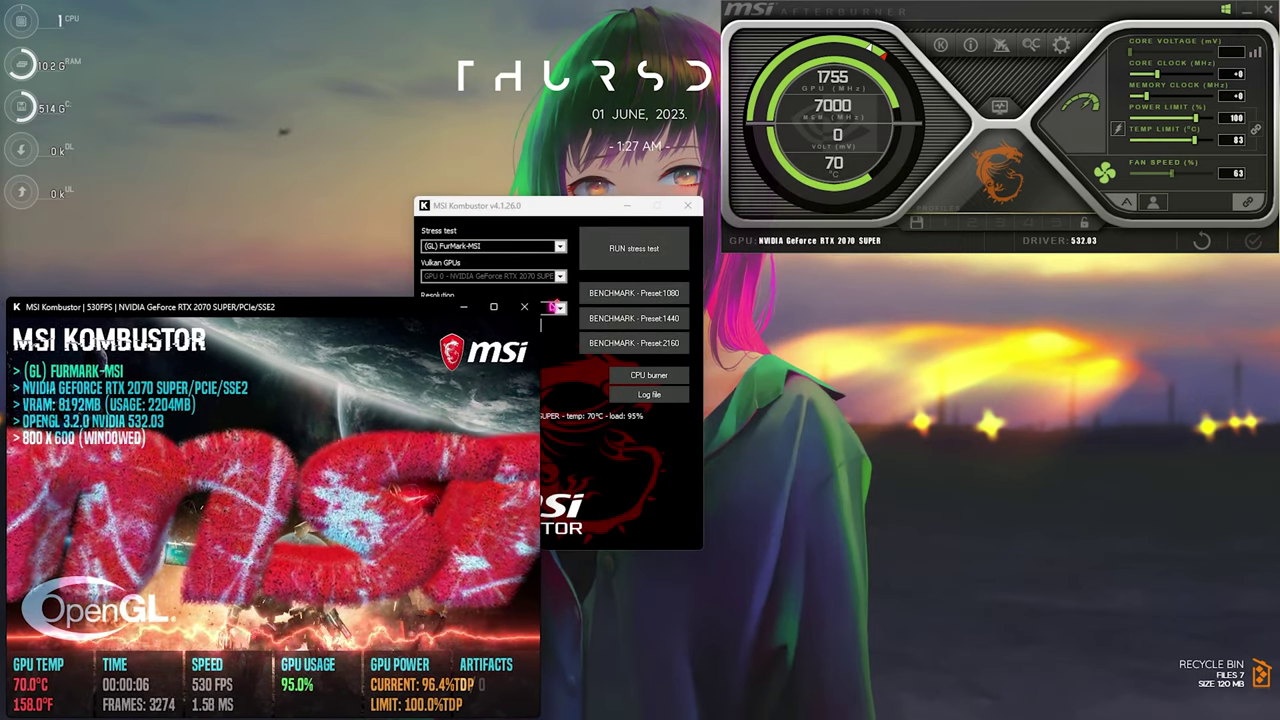
drag(541, 299, 722, 240)
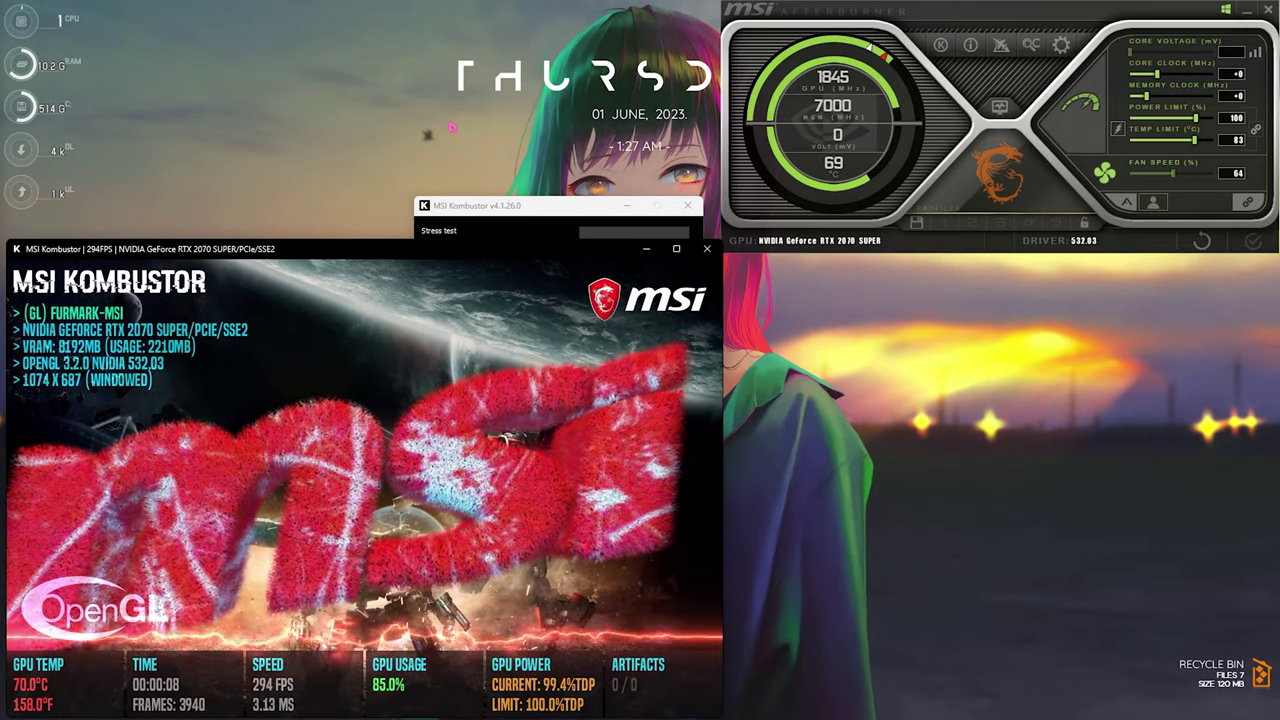
drag(383, 254, 358, 223)
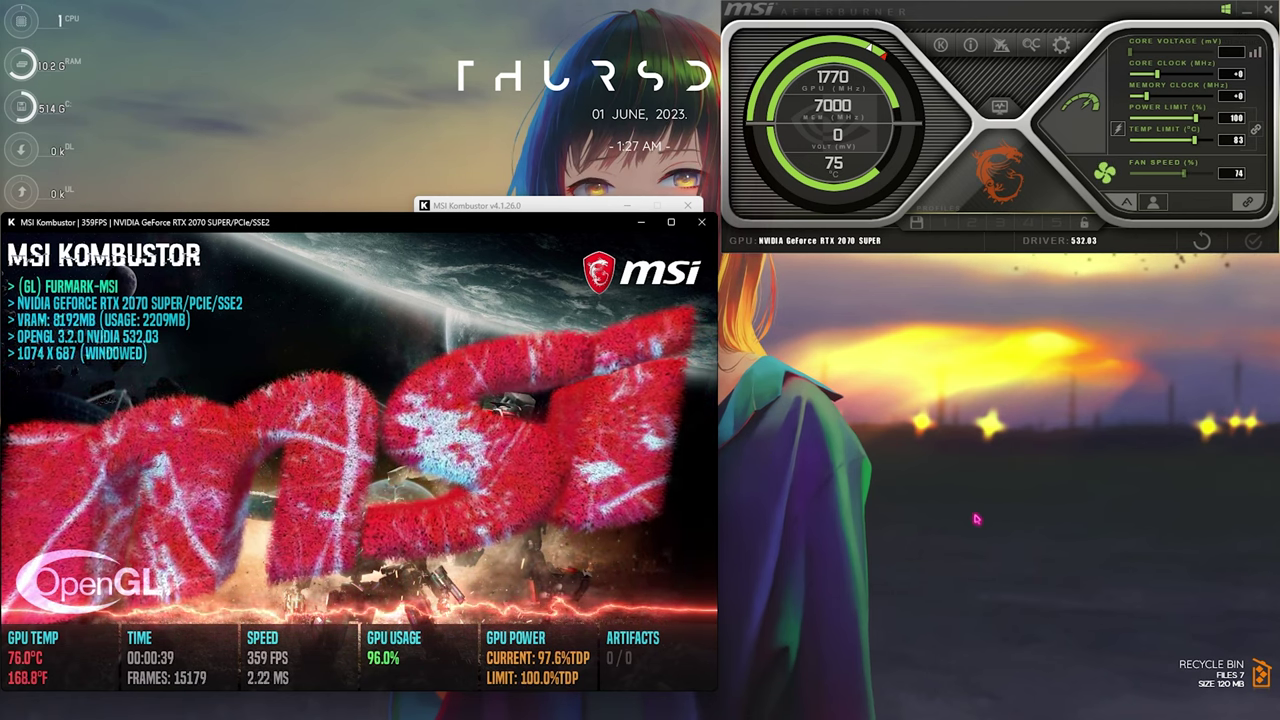
drag(1198, 124, 1200, 122)
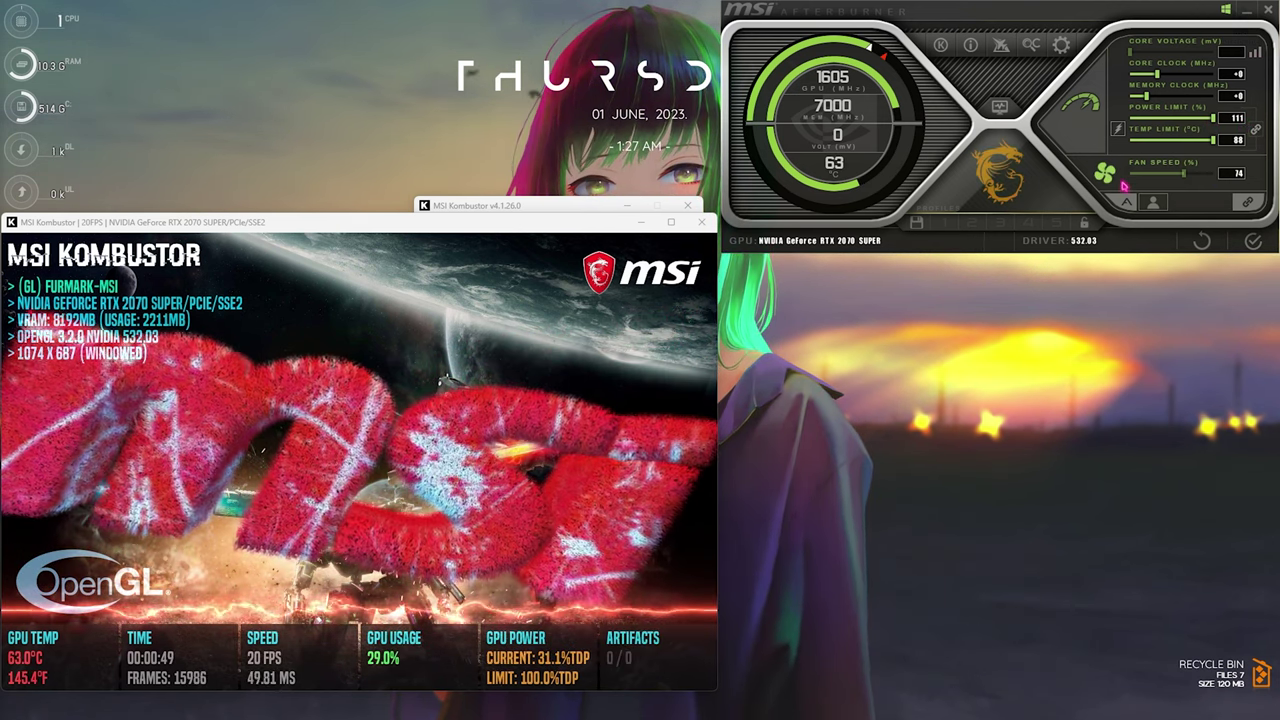
Apply the 111% power limit and 88 °C temperature limit.
click(1252, 243)
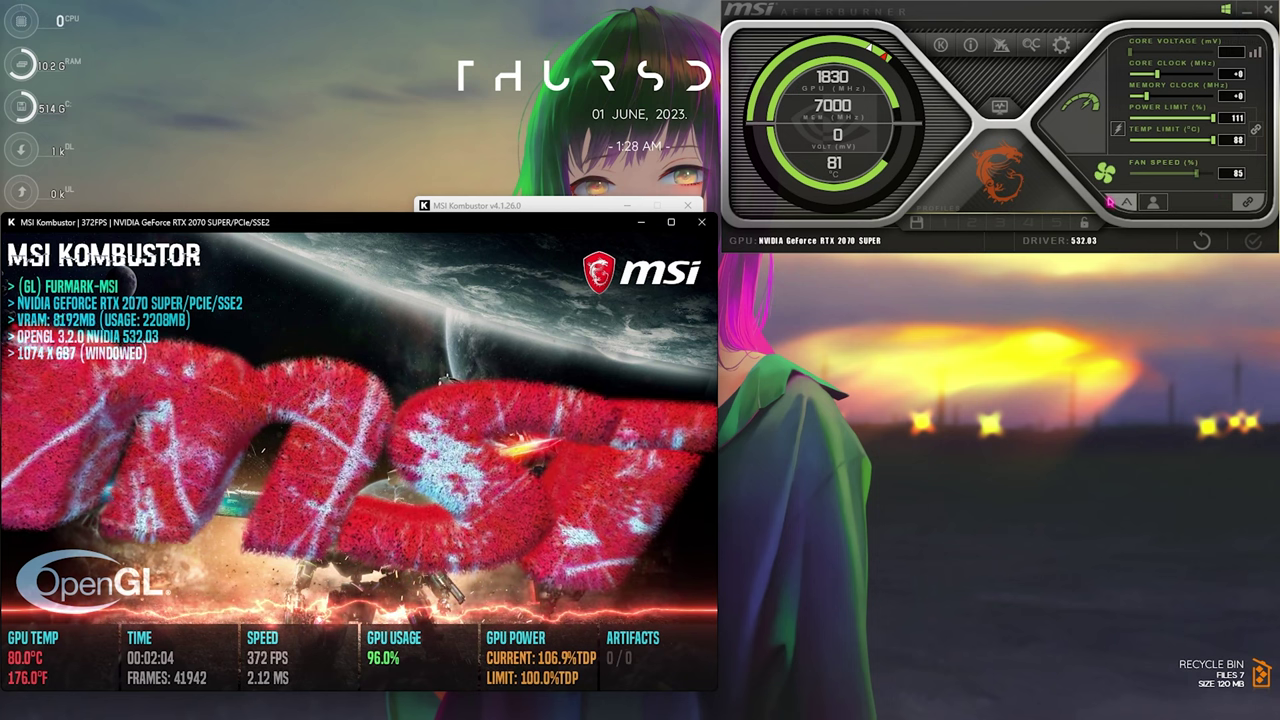
Raise Afterburner's fan speed slider to 90%.
click(1125, 203)
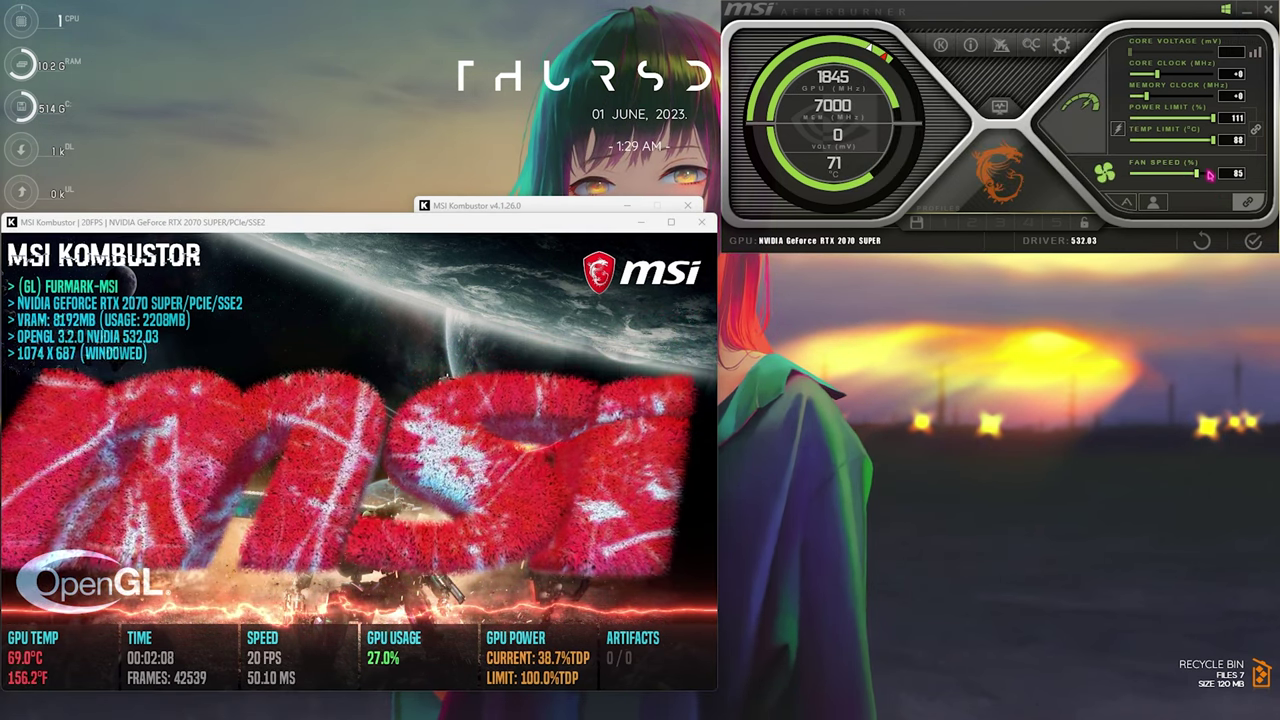
drag(1198, 175, 1201, 174)
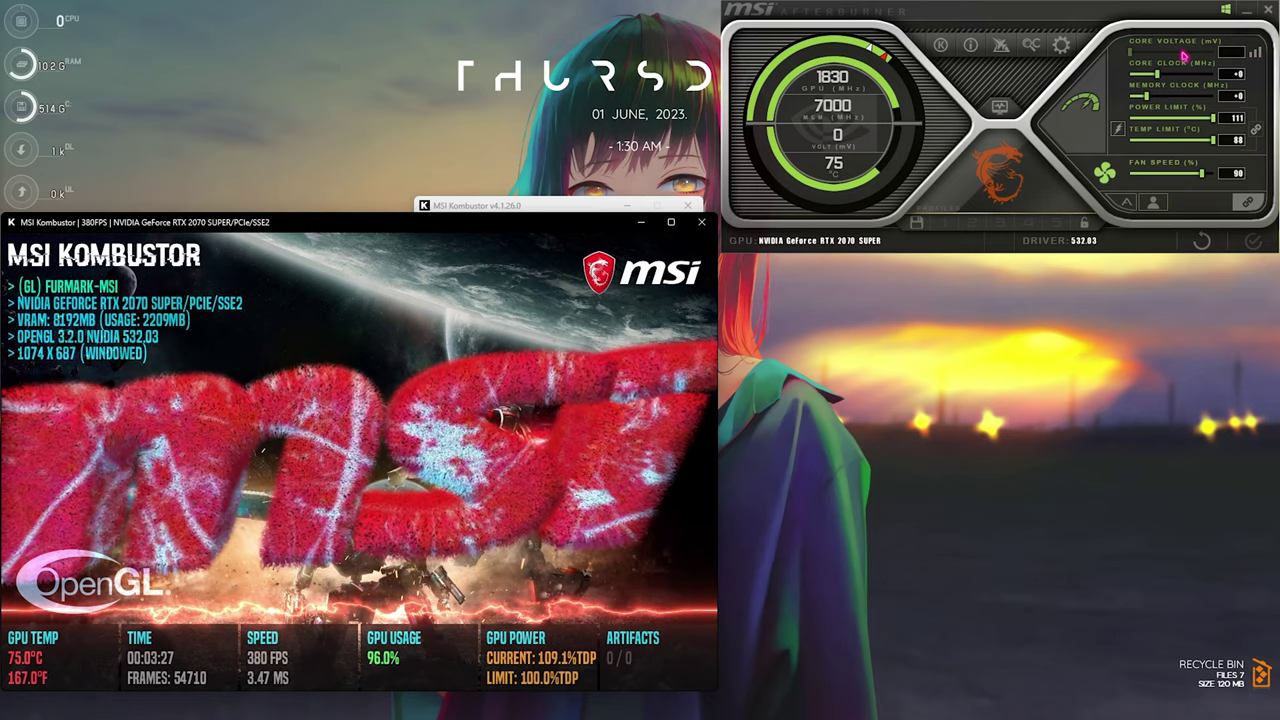
Enter and apply a +10 MHz core clock offset, then return to the stress test.
mouse_move(1184, 56)
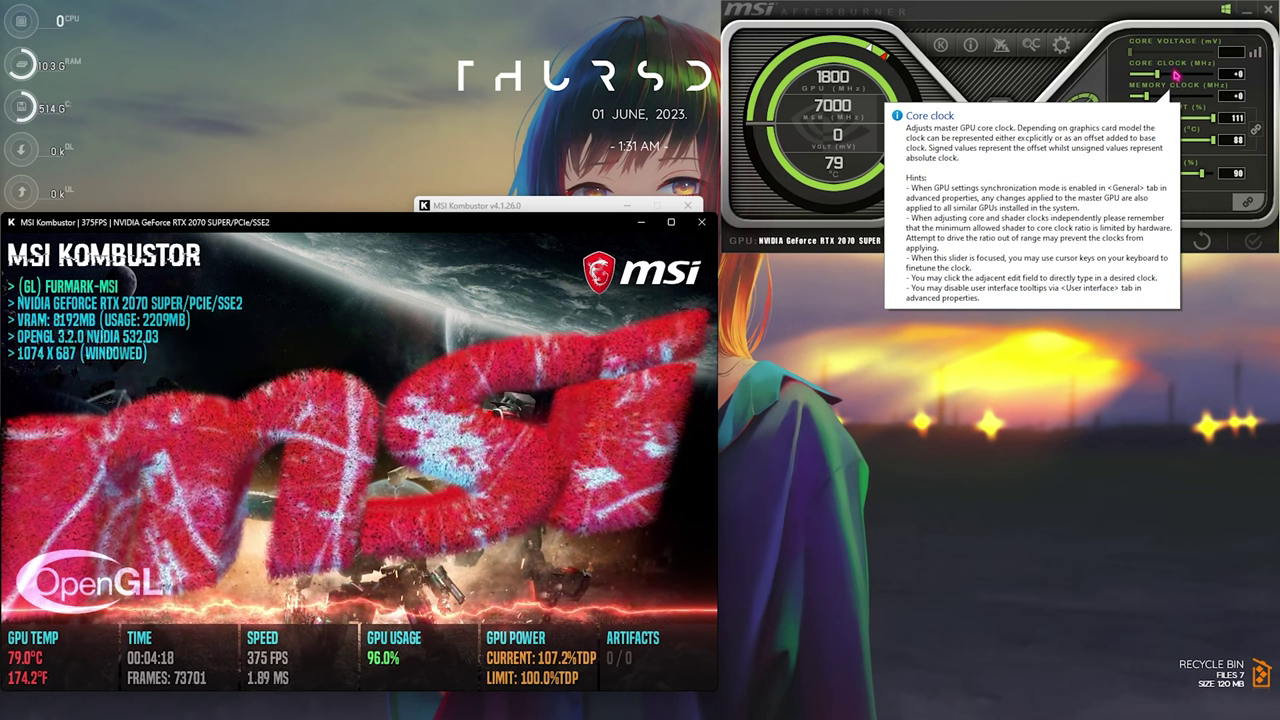
click(1232, 74)
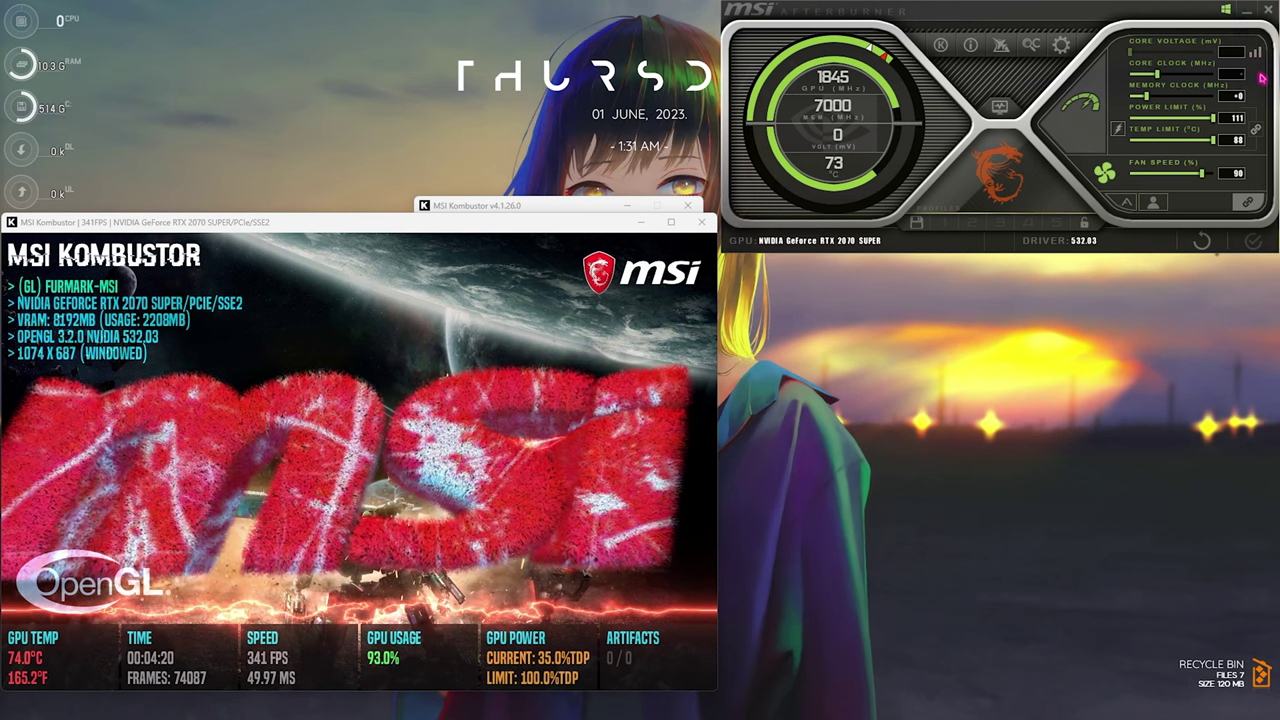
text(10)
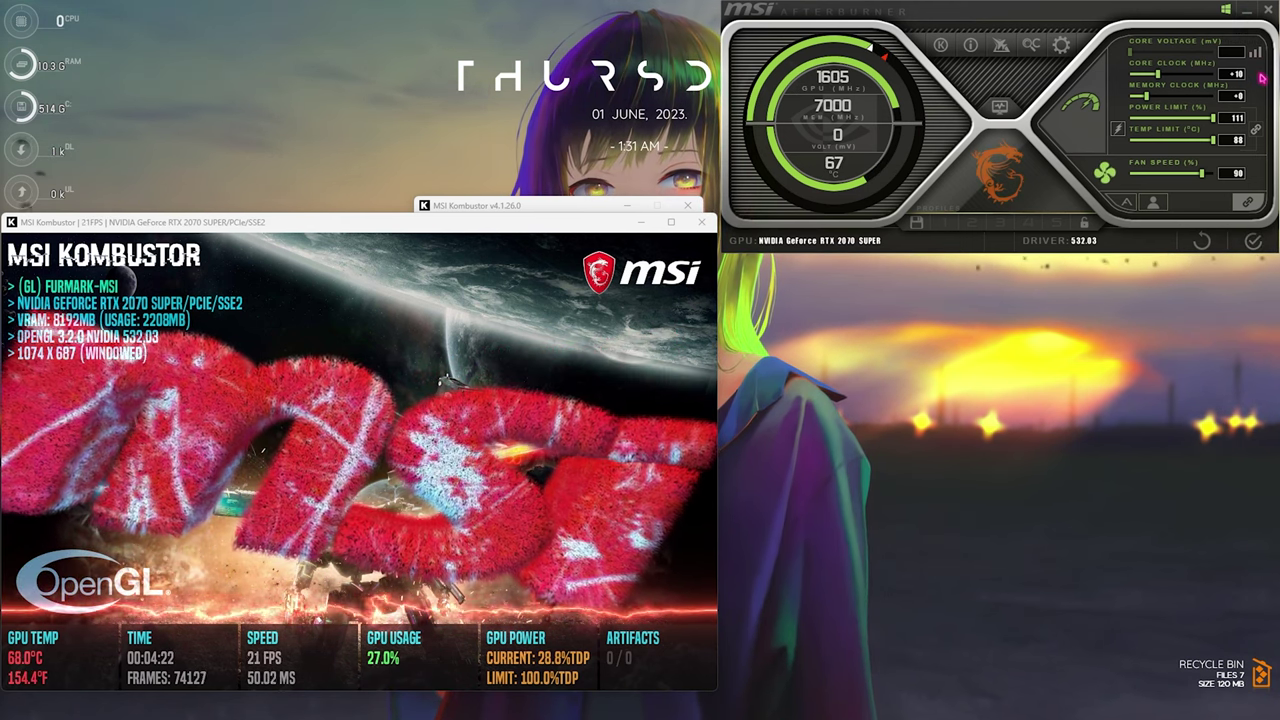
click(1252, 241)
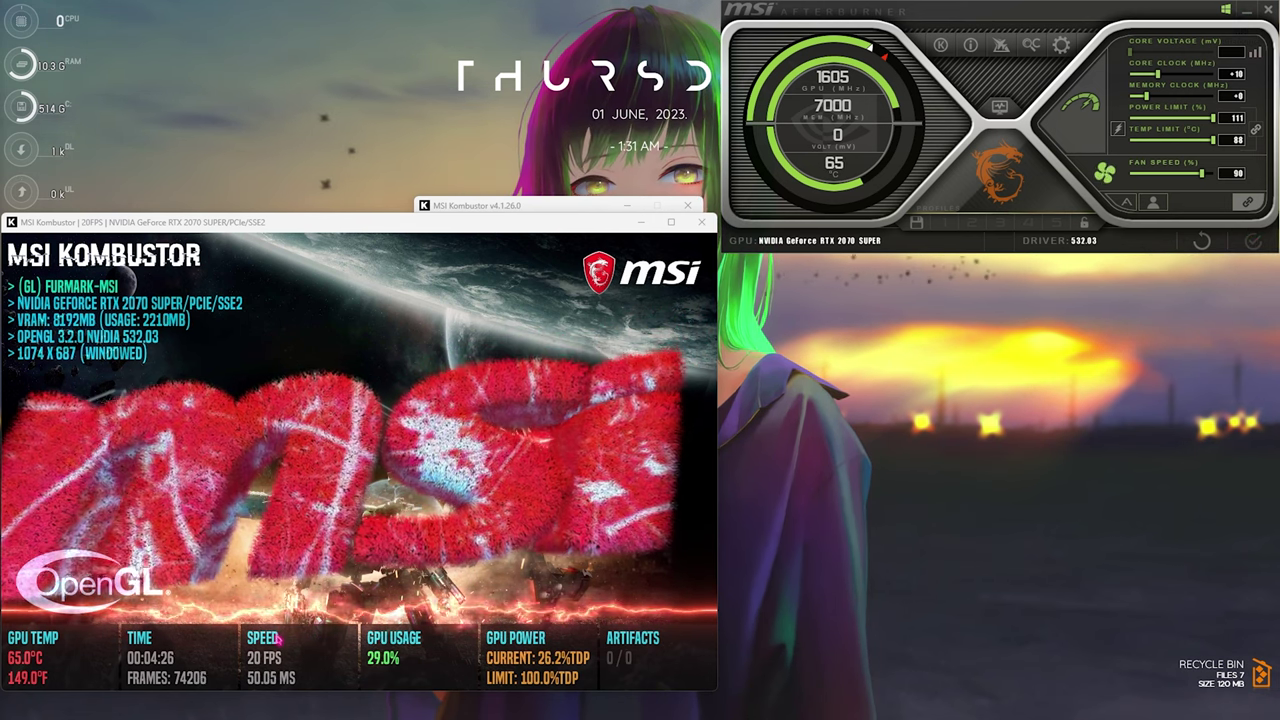
click(281, 641)
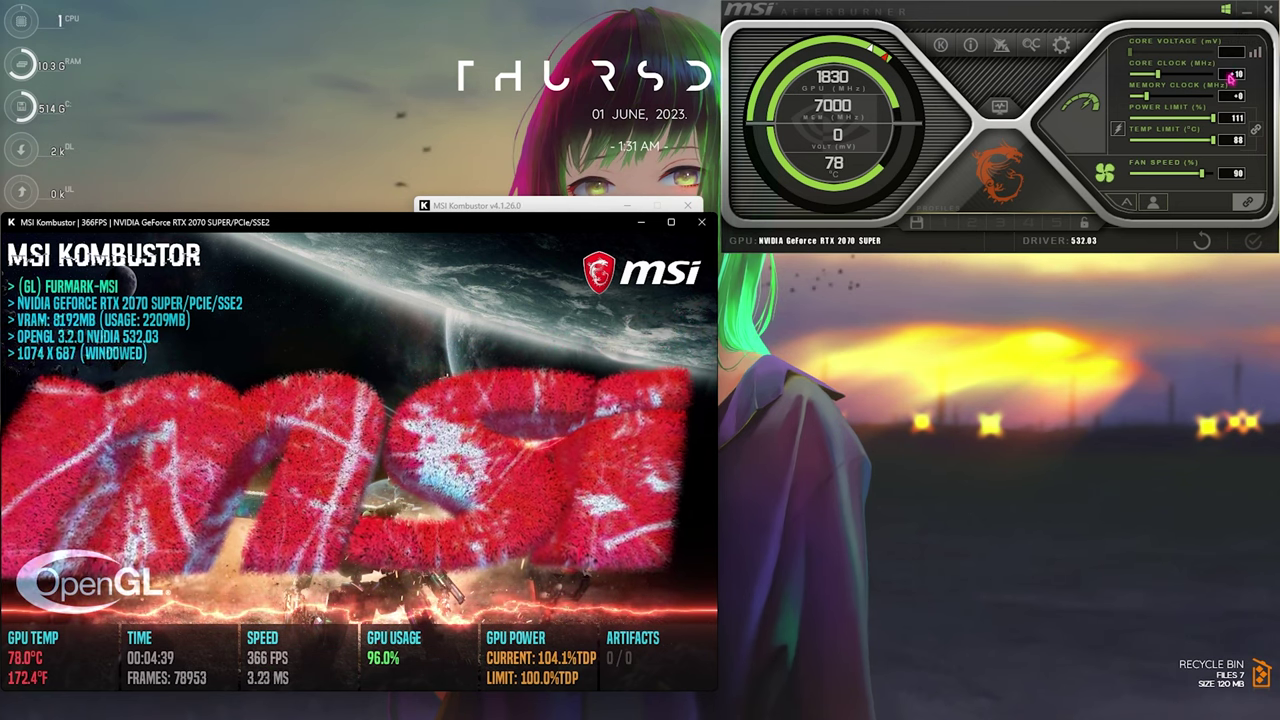
Apply a +20 MHz core clock offset and return to the stress test.
click(1233, 76)
text(20)
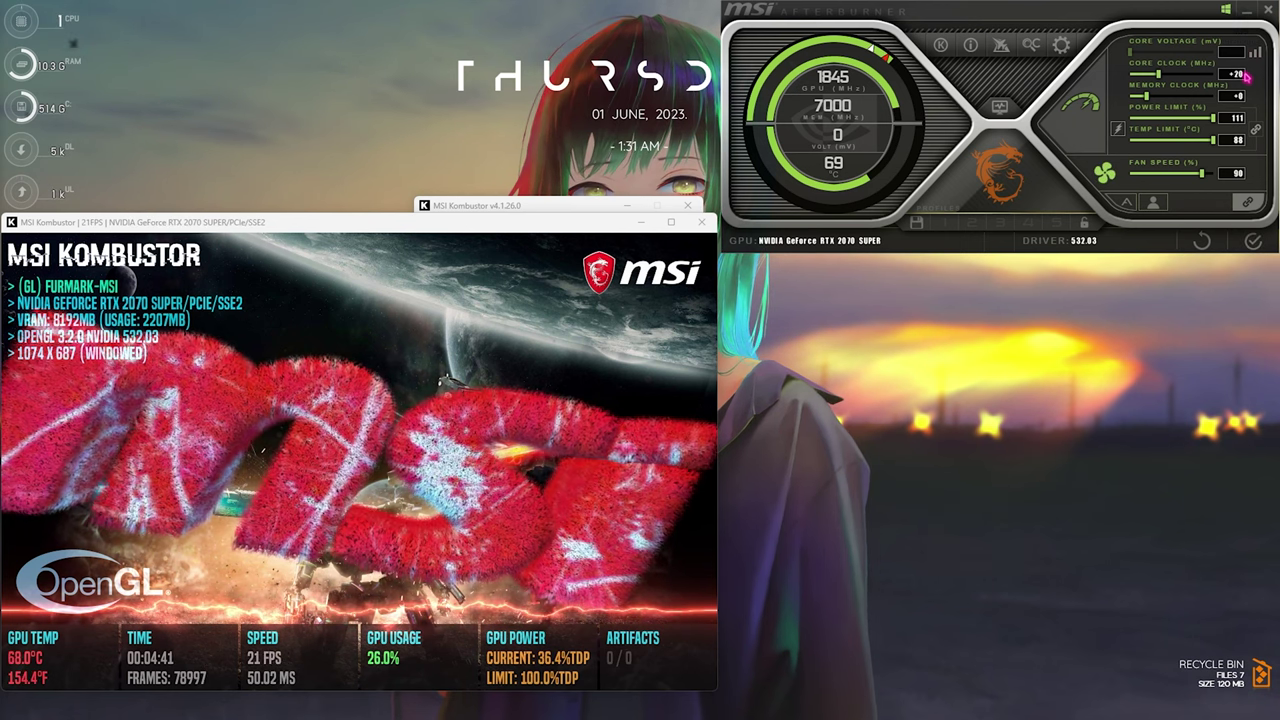
click(1253, 241)
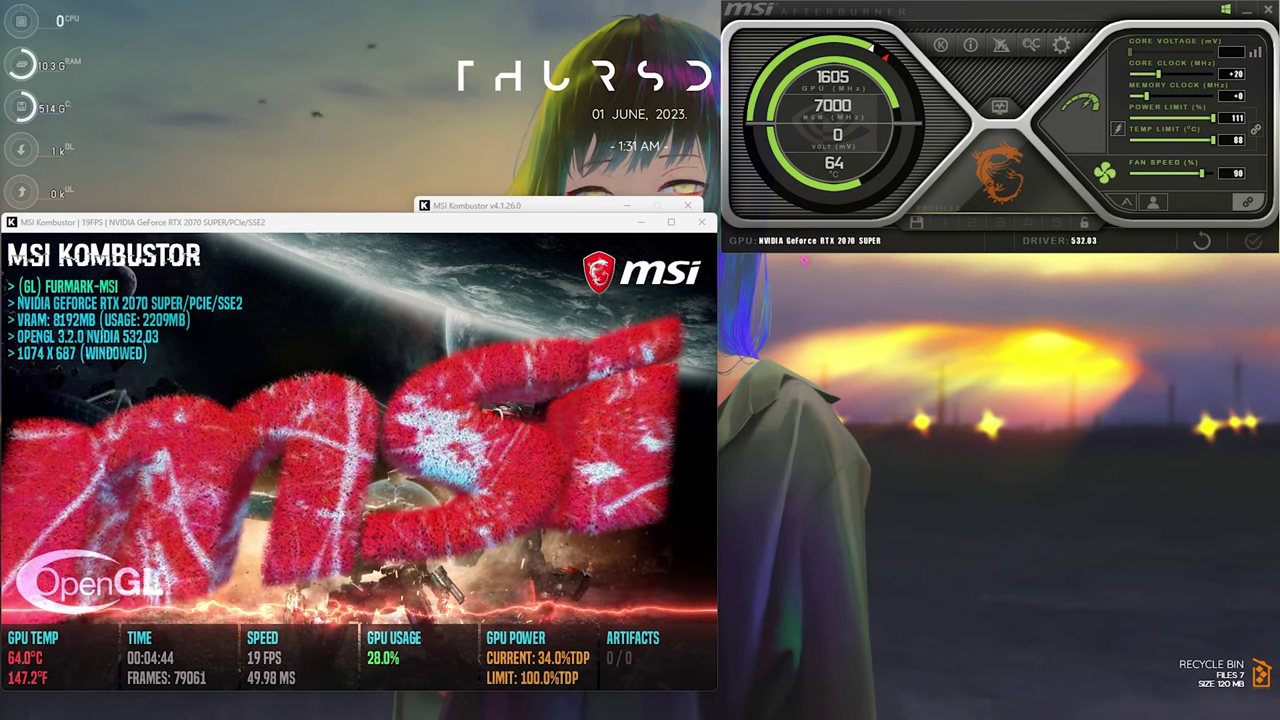
click(255, 677)
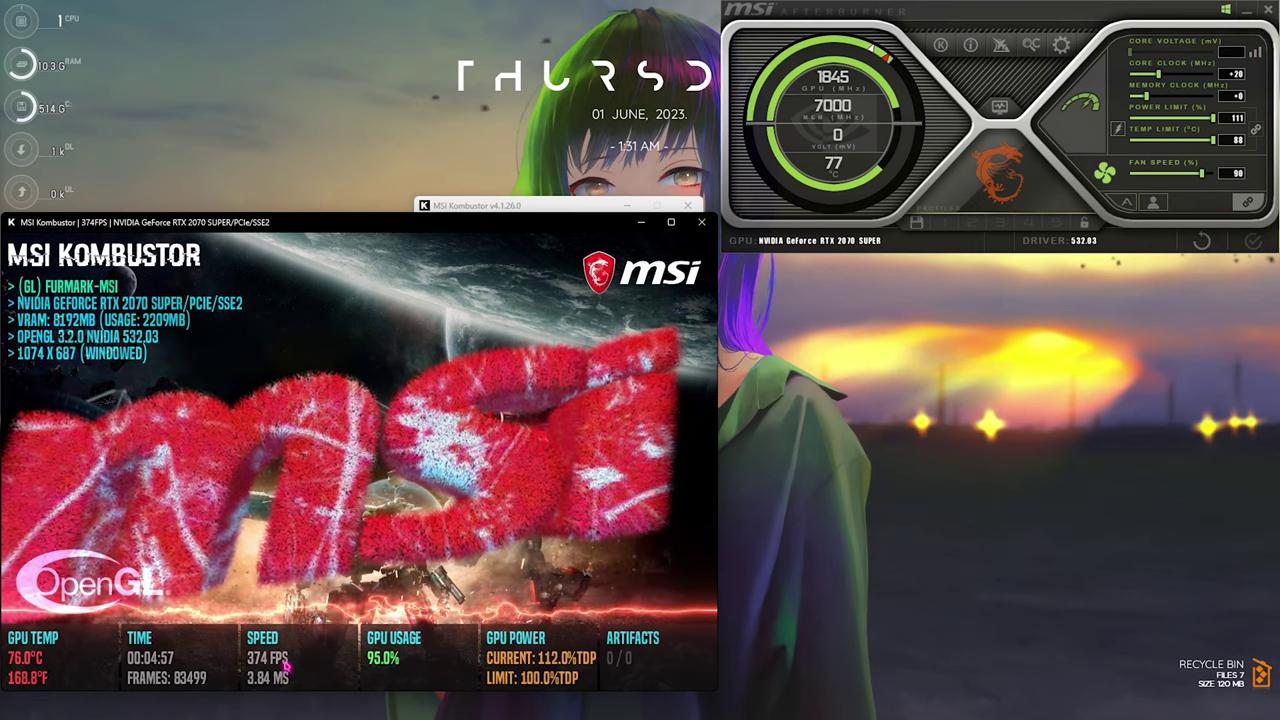
Apply a +40 MHz core clock offset and return to the FurMark test.
click(1238, 74)
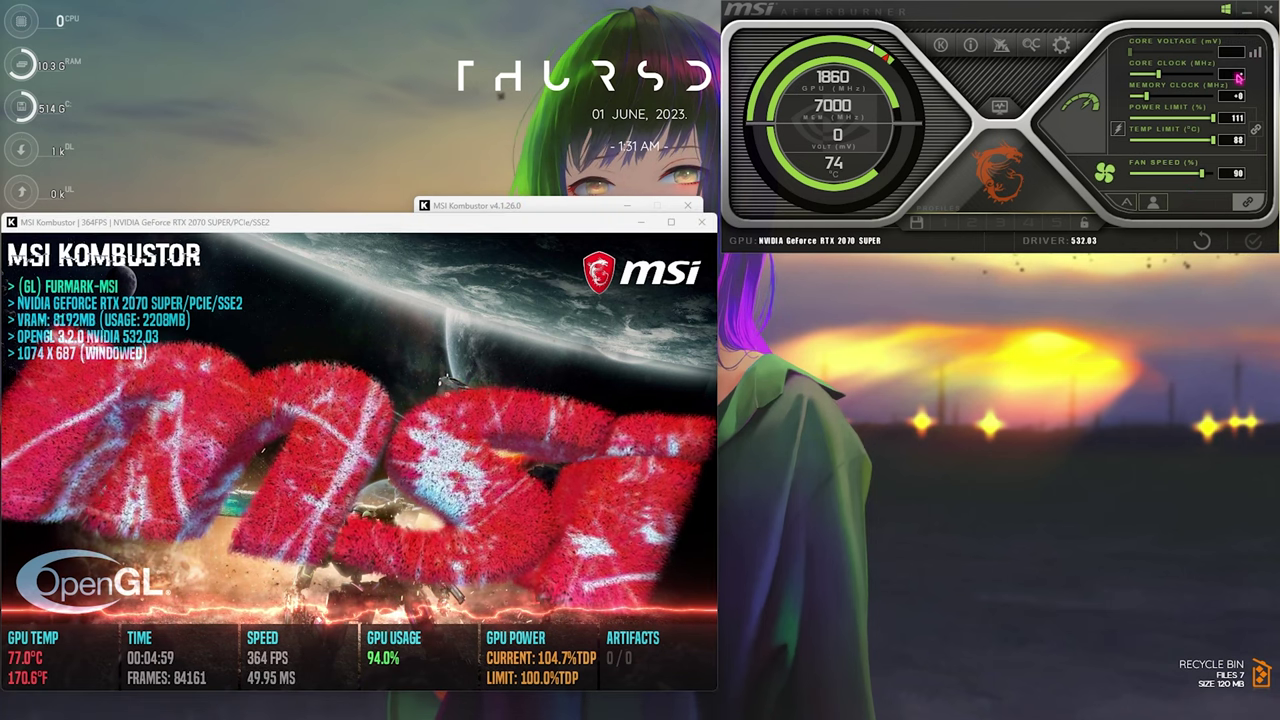
text(40)
key(Return)
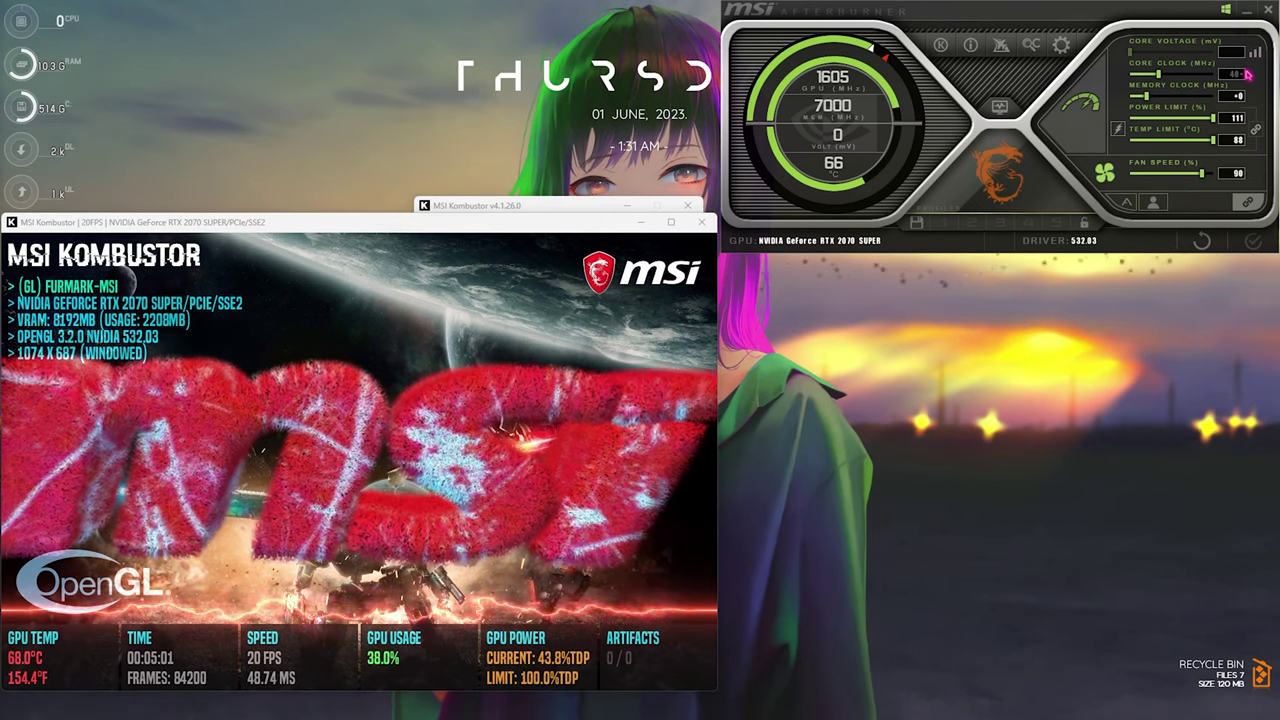
click(1253, 242)
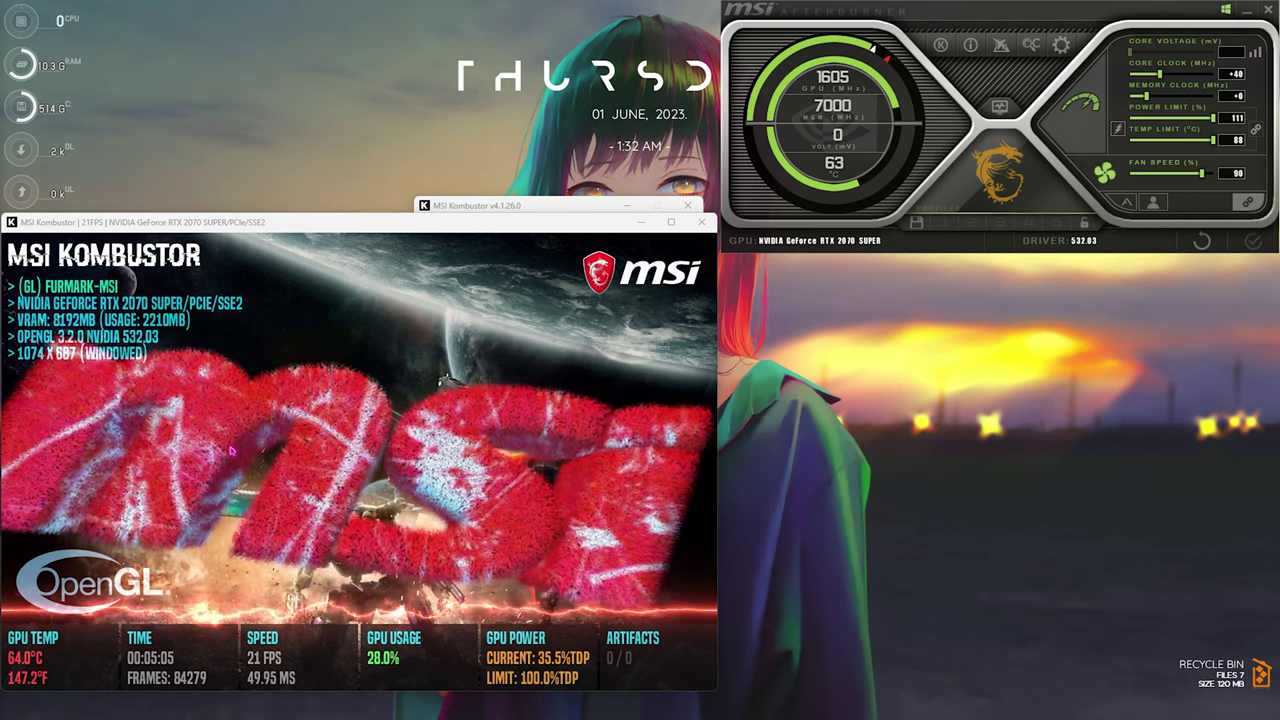
click(273, 658)
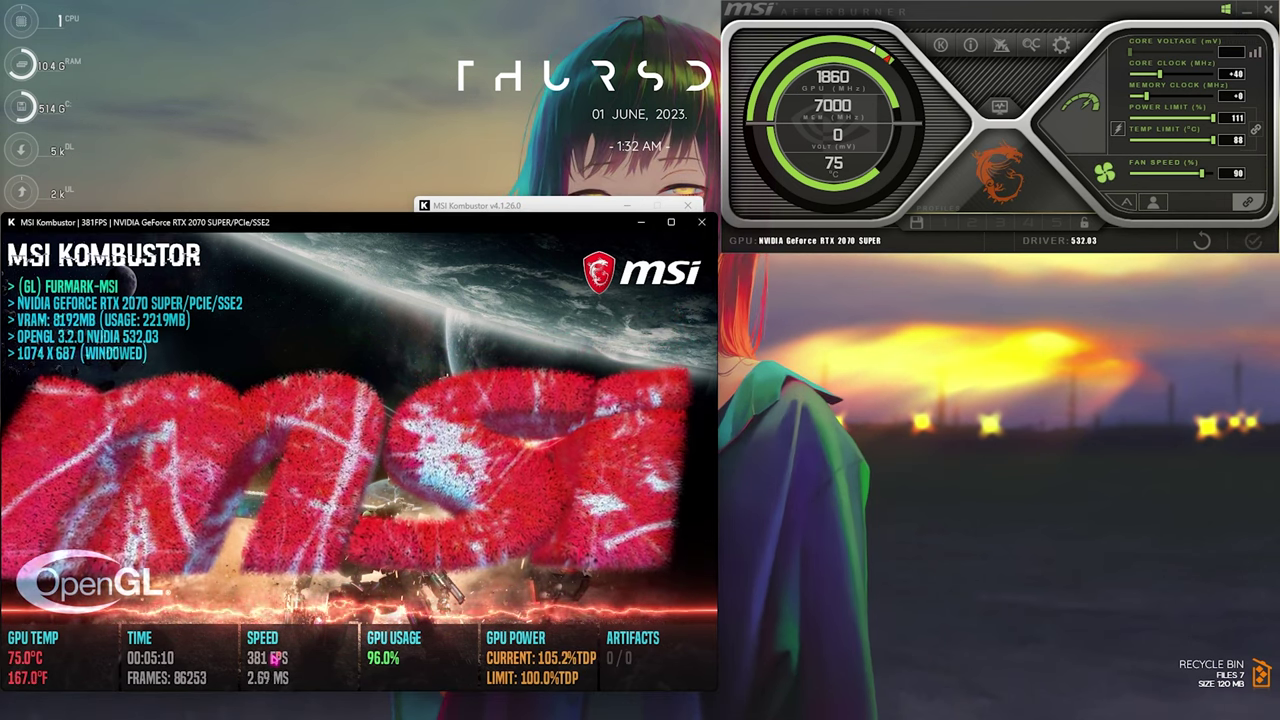